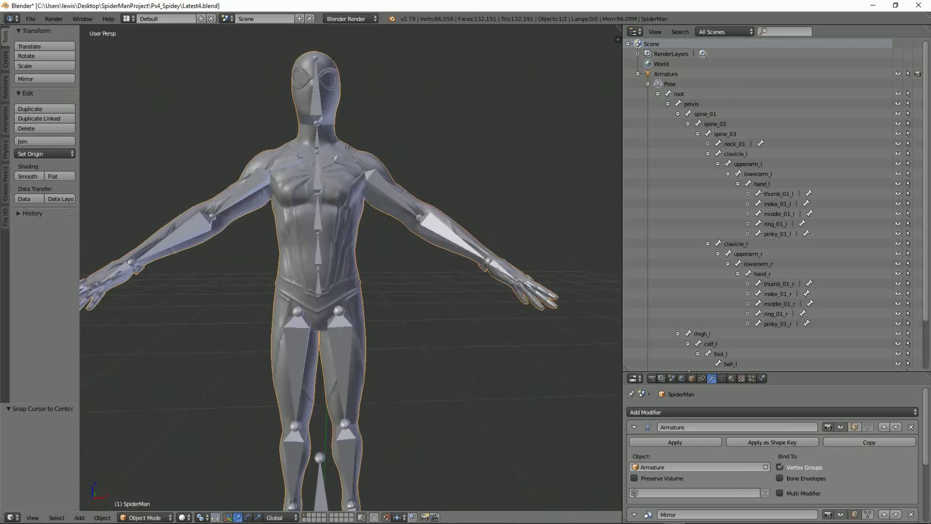
Inspect the left upper arm's weight painting and bone deformation from the top view
key(h)
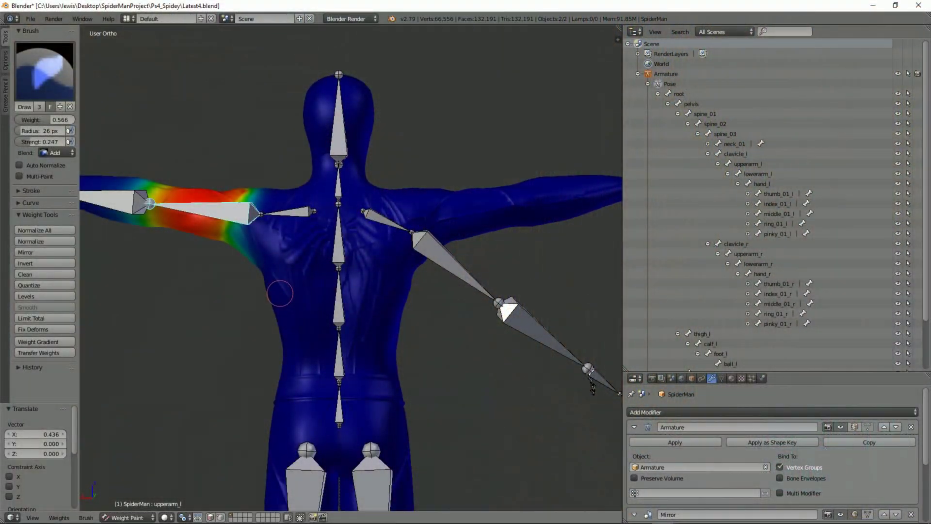
key(KP_7)
shift+middle_drag(461, 355, 413, 258)
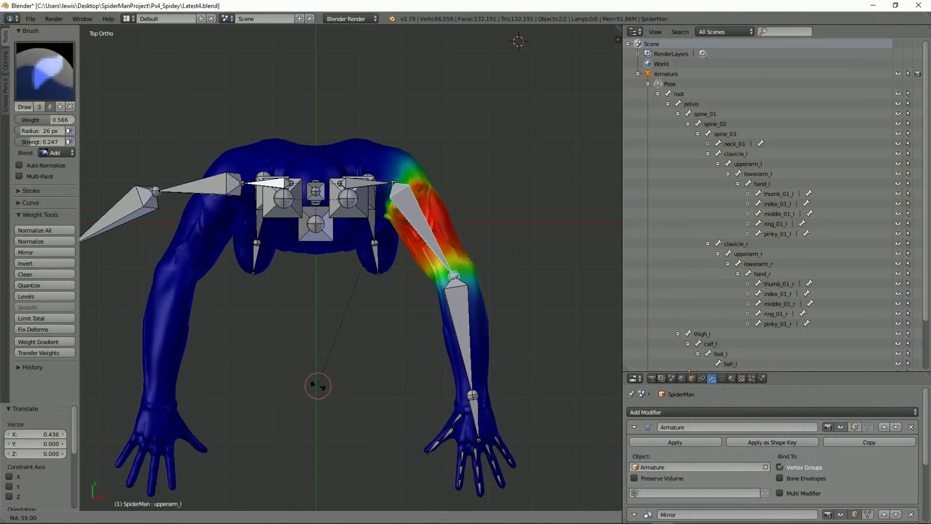
key(KP_3)
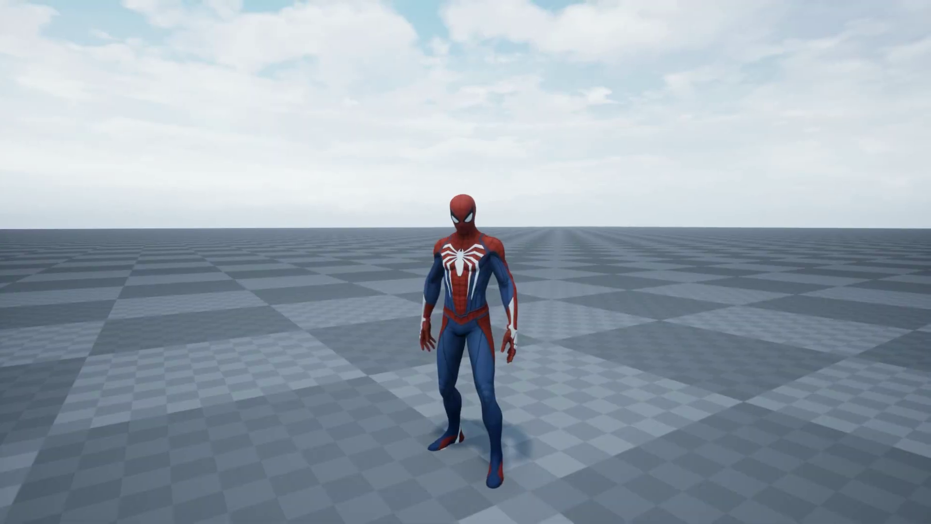
key(w)
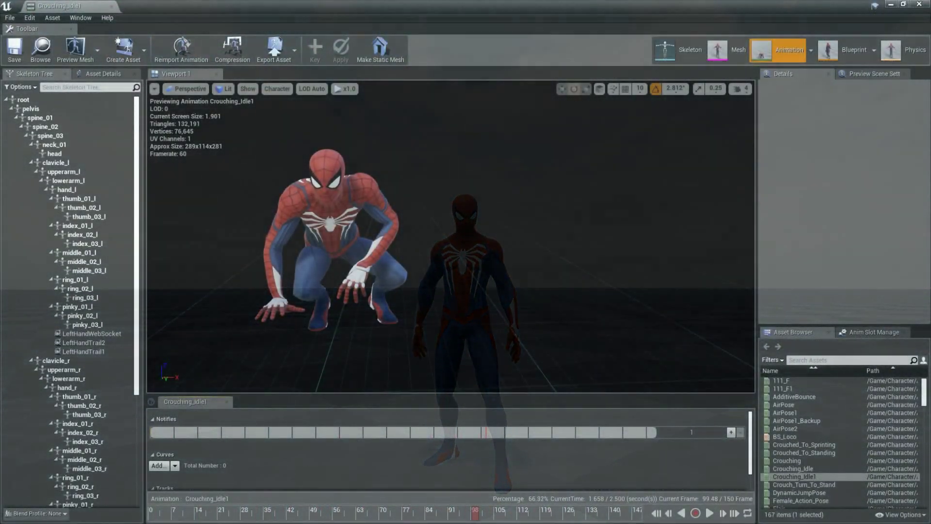
Create an animation named PerchTest from the current pose and store it in the Character/Animation folder
click(124, 48)
mouse_move(152, 83)
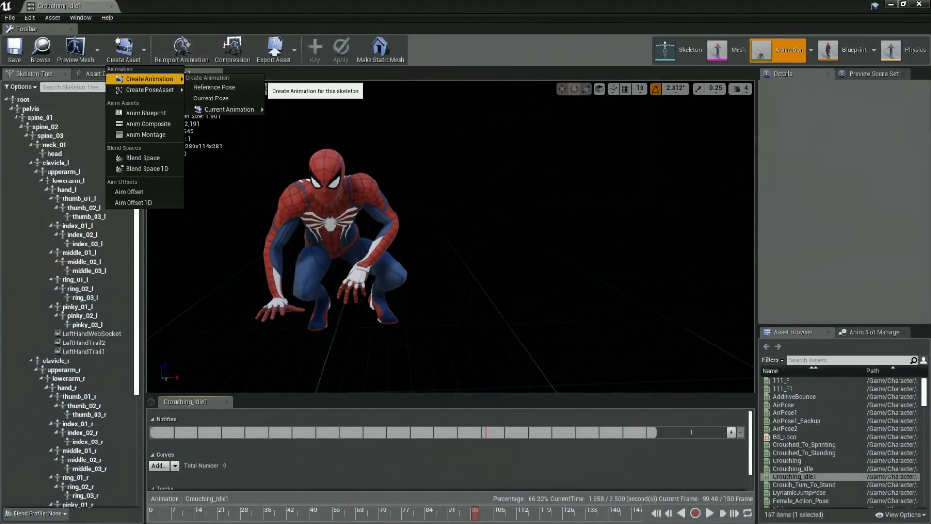
click(215, 94)
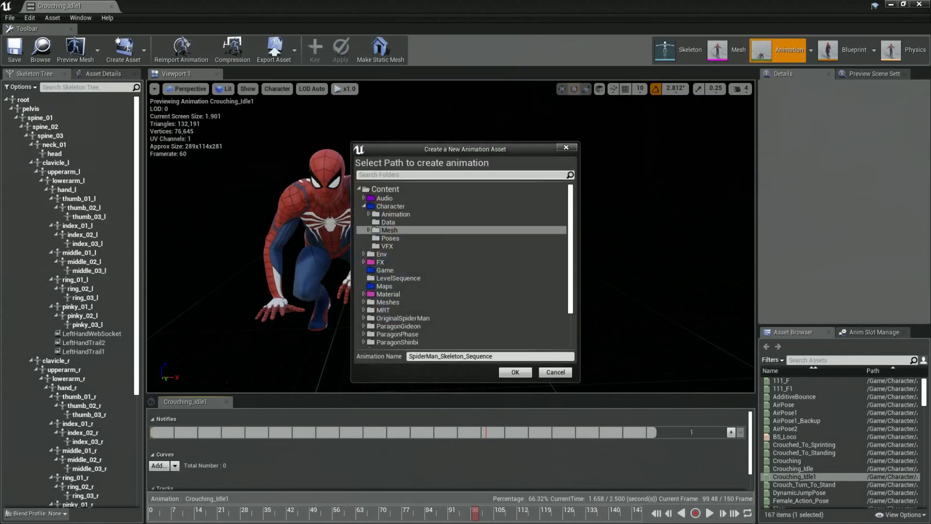
click(396, 214)
click(489, 355)
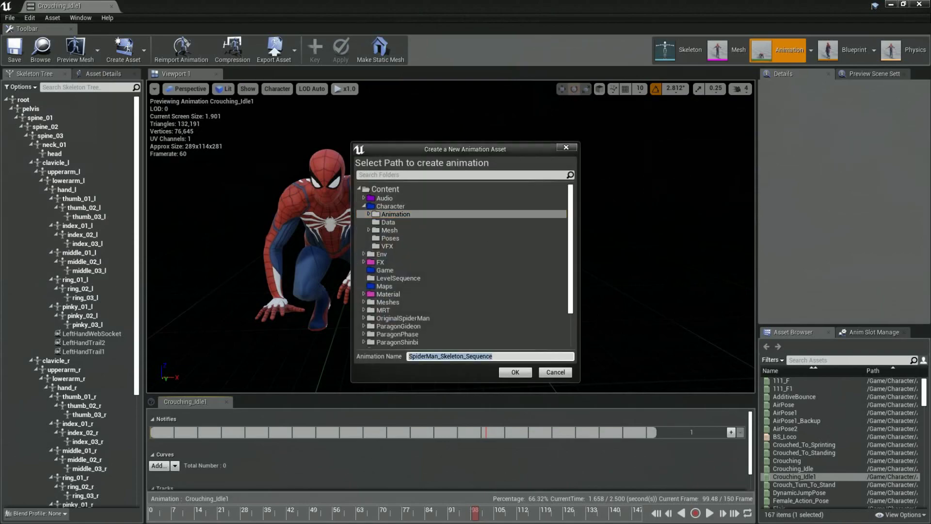
text(PerchTest)
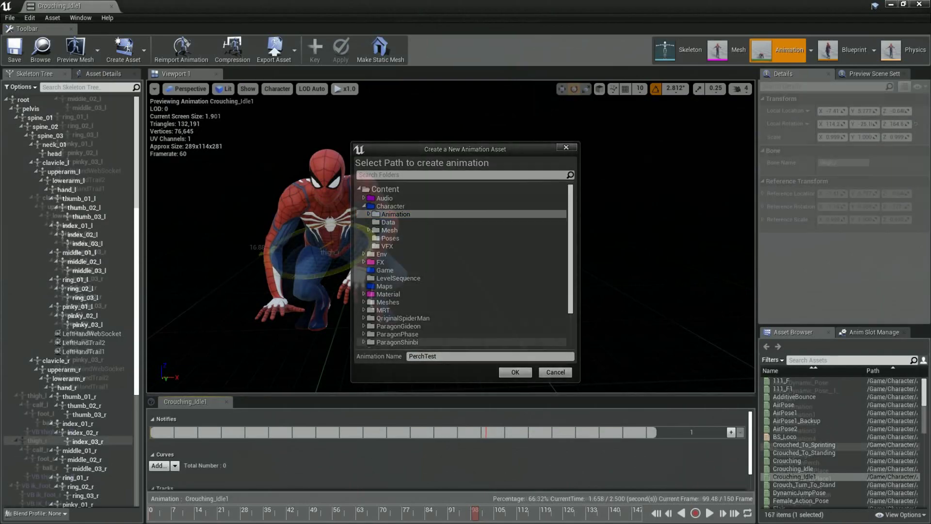
key(Return)
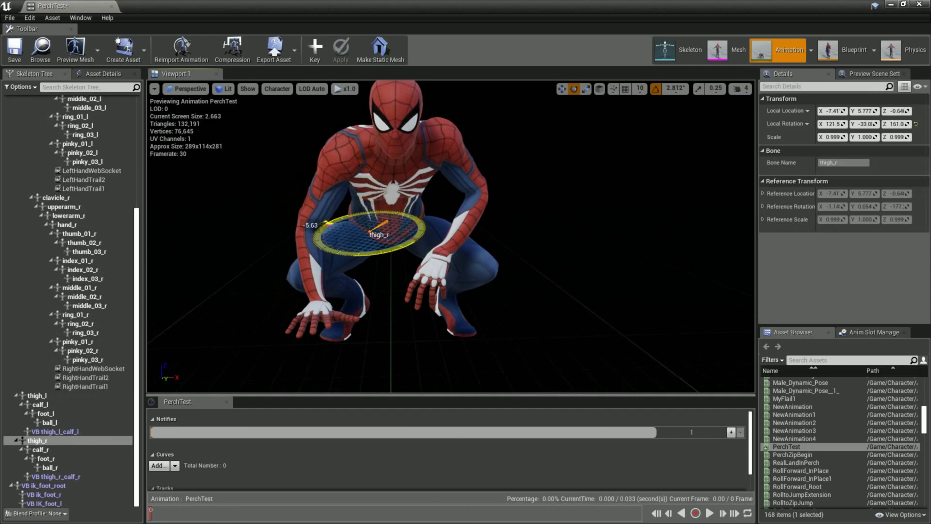
Rotate the thigh_r bone in the PerchTest crouching pose and select the thigh_l bone
drag(323, 224, 334, 228)
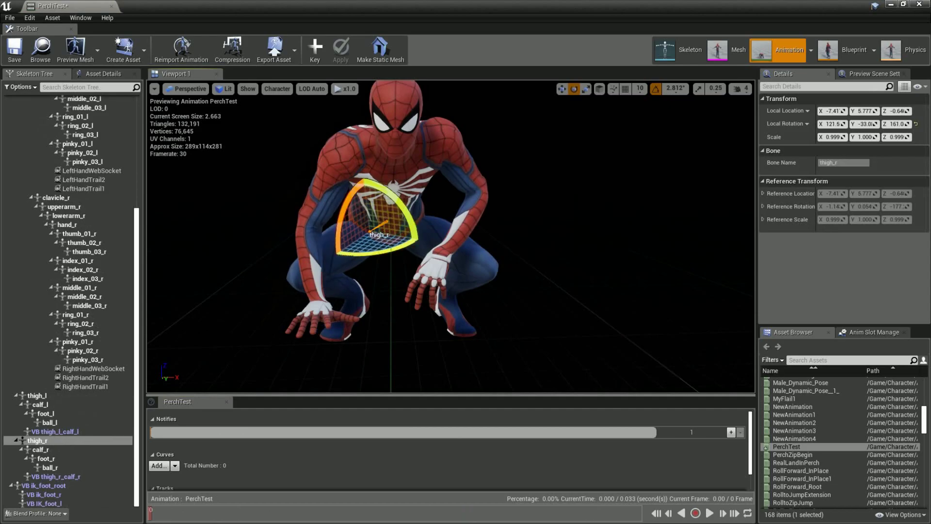
click(37, 395)
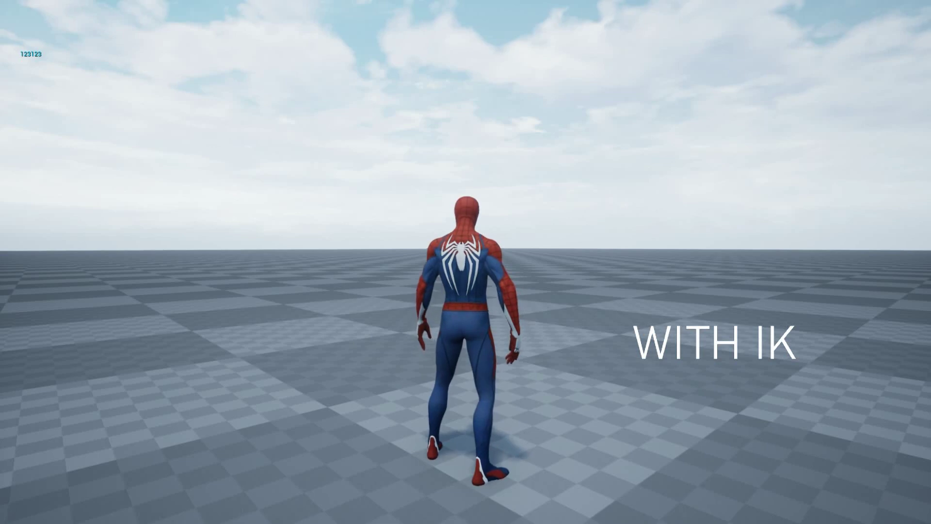
key(space)
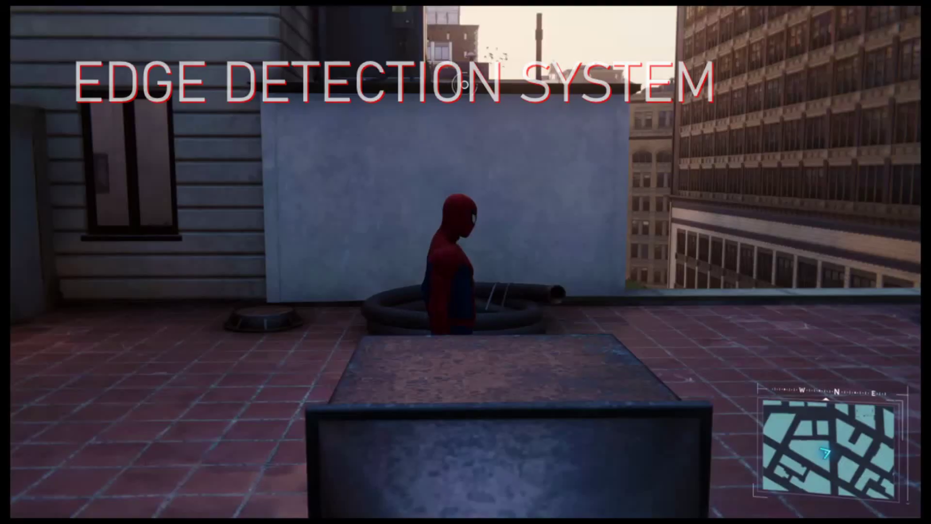
key(w)
key(w)
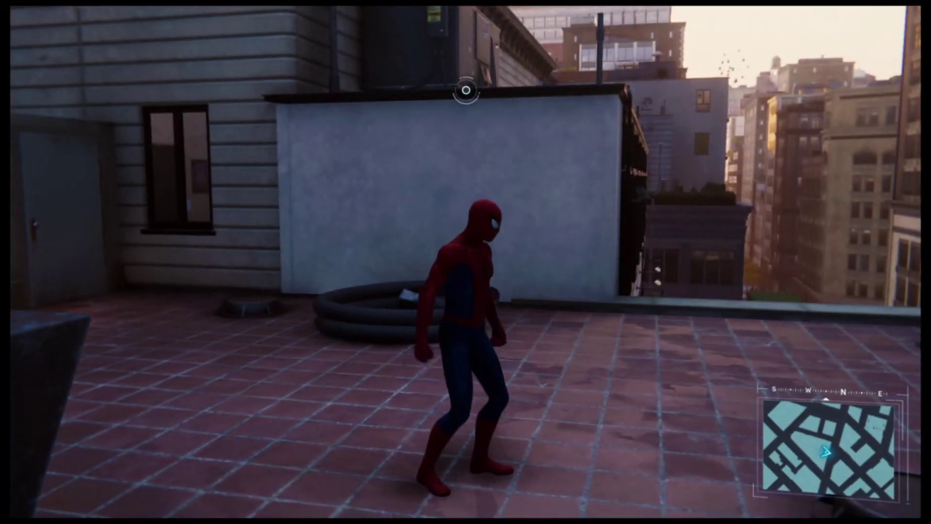
key(a)
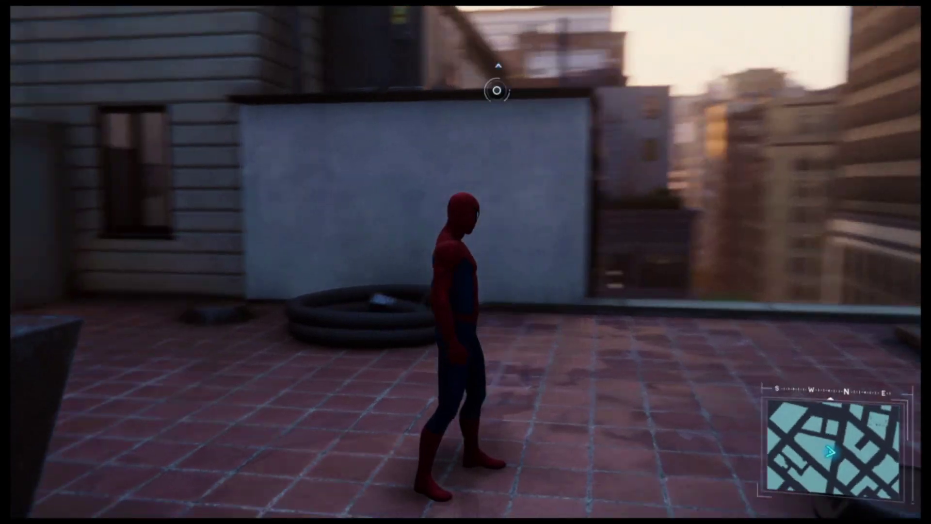
key(w)
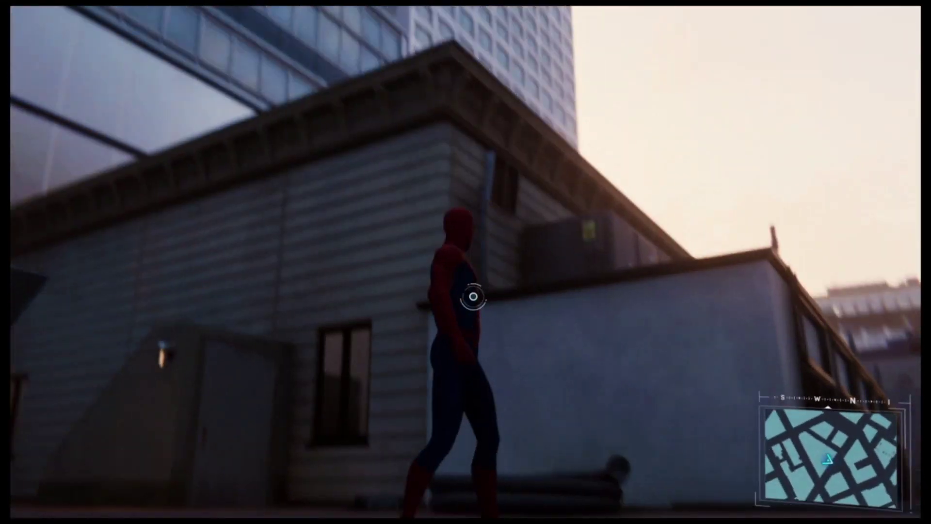
key(w)
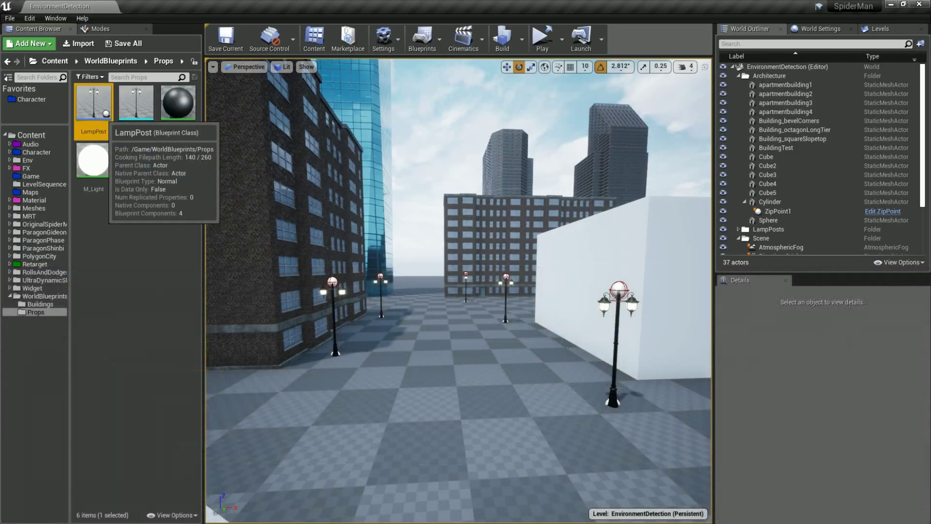
Open the LampPost blueprint from the Props folder and show the details of its ChildActor component with more room
double_click(93, 104)
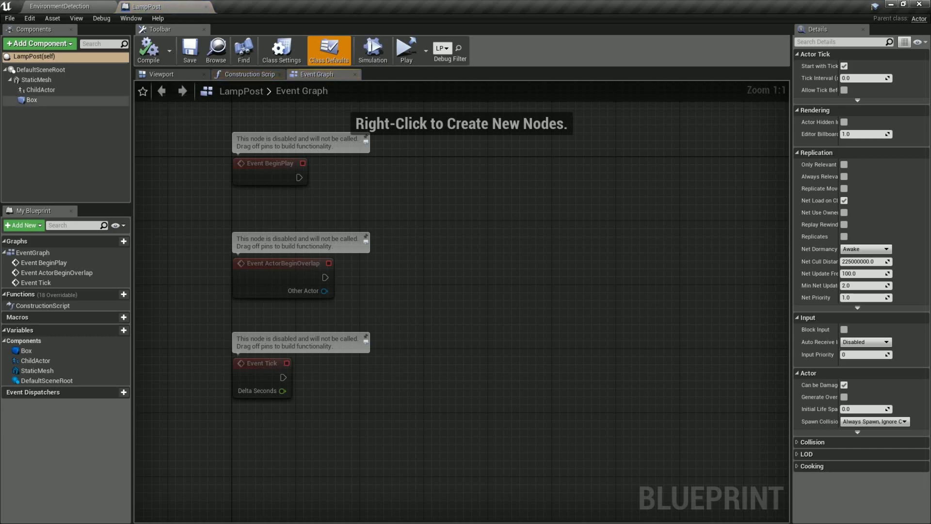
click(41, 90)
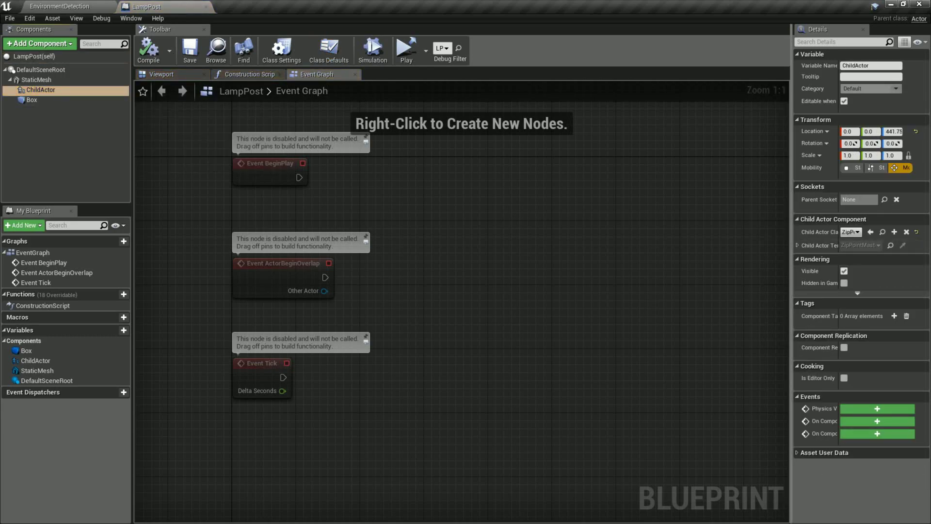
drag(792, 232, 686, 233)
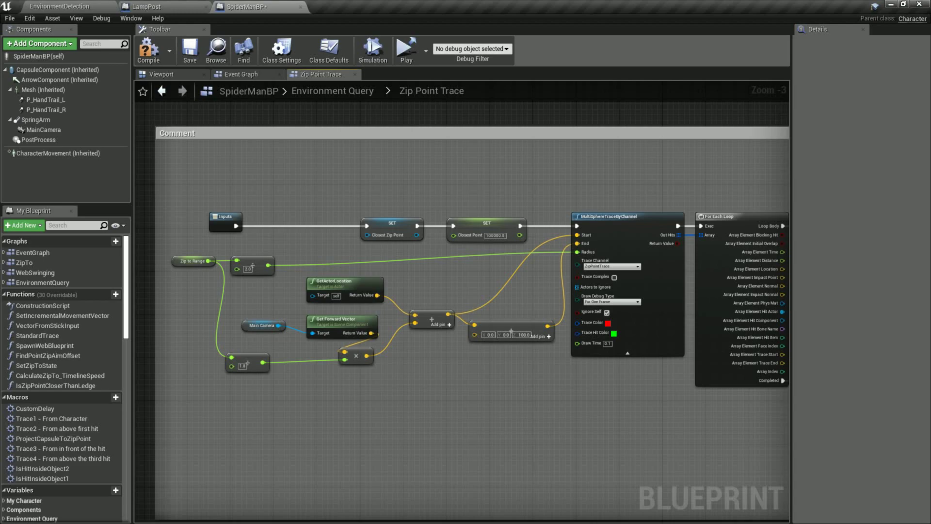
Examine the Zip Point Trace graph from the multi-sphere trace through the For Each Loop to the line trace and validity check
right_drag(582, 291, 276, 288)
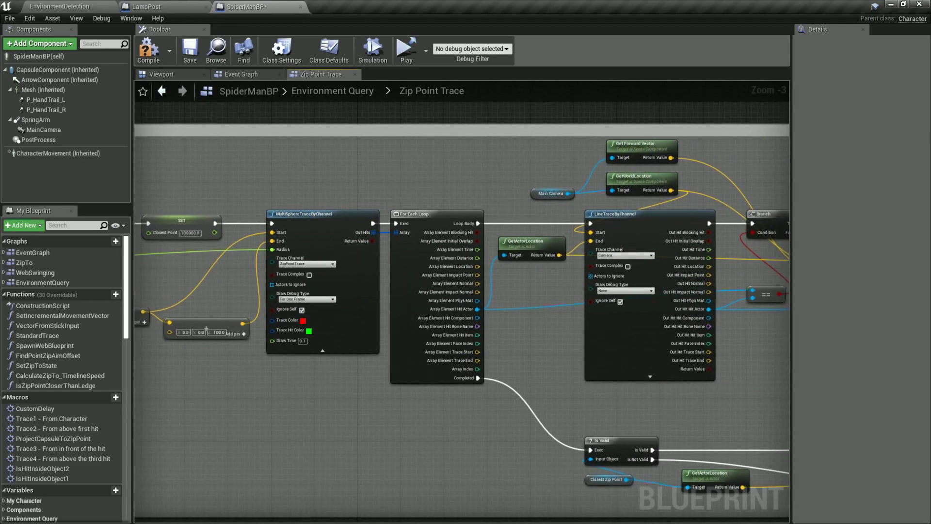
right_drag(697, 425, 327, 322)
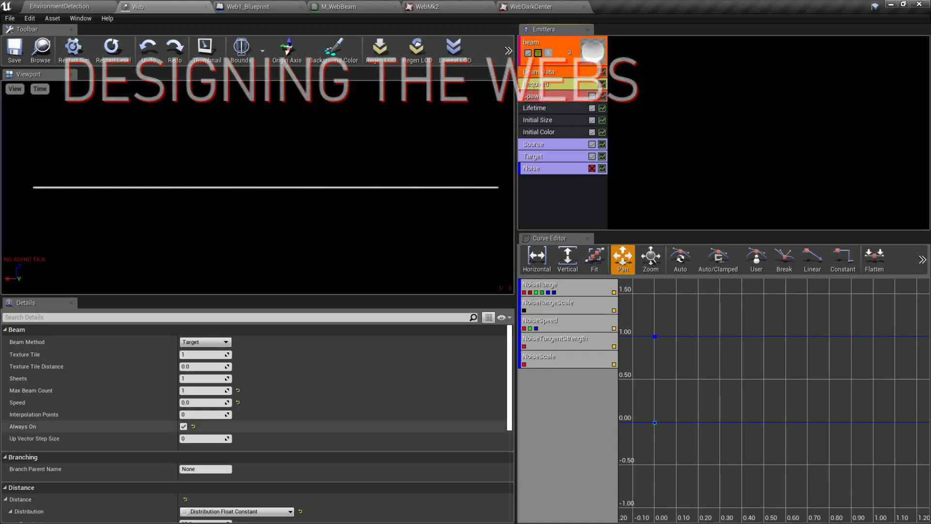
Review the Required module settings of the Web particle system's beam emitter, including duration and delay
scroll(258, 421, down, 5)
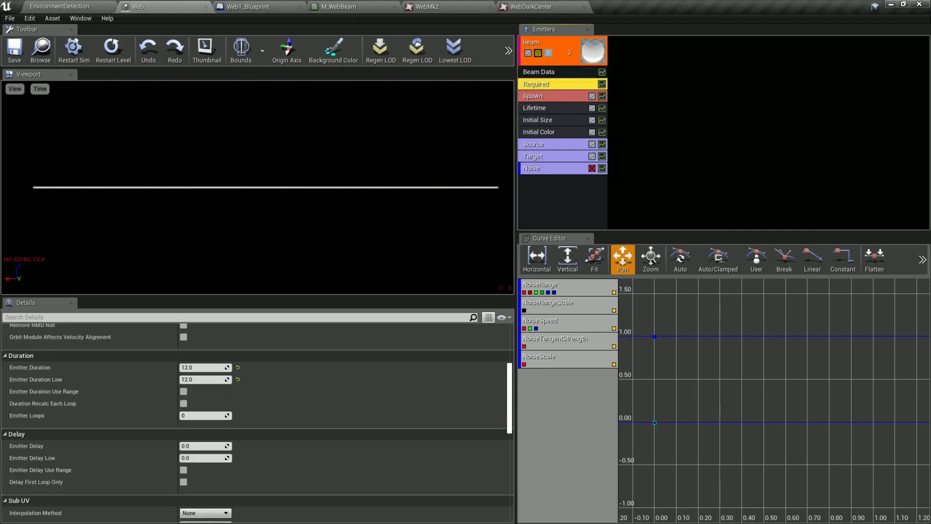
In M_WebBeam, feed Particle Color into input A of a new Lerp node and, through a new Divide node, into B
drag(453, 191, 530, 201)
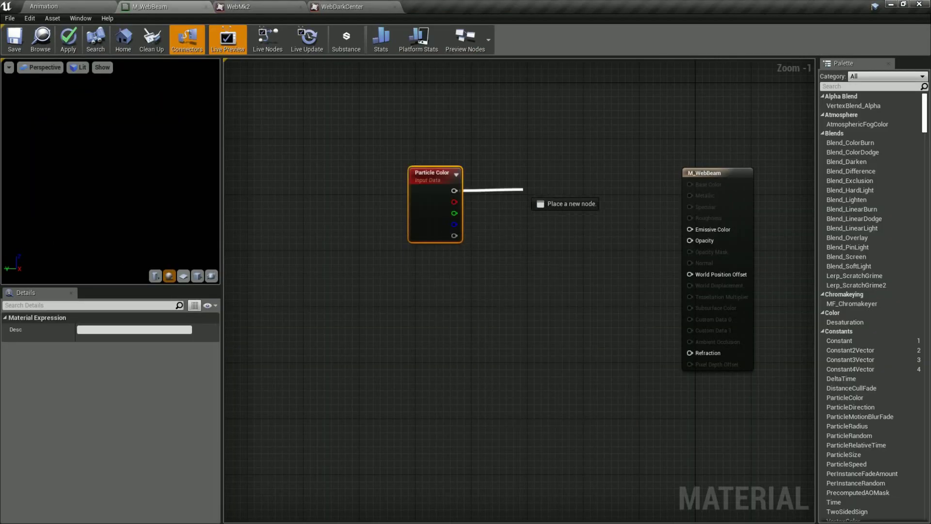
click(572, 279)
drag(455, 235, 502, 223)
text(divide)
key(Return)
Add a TextureCoordinate node and two Texture Sample nodes below the colour nodes
right_click(475, 303)
text(texcoord)
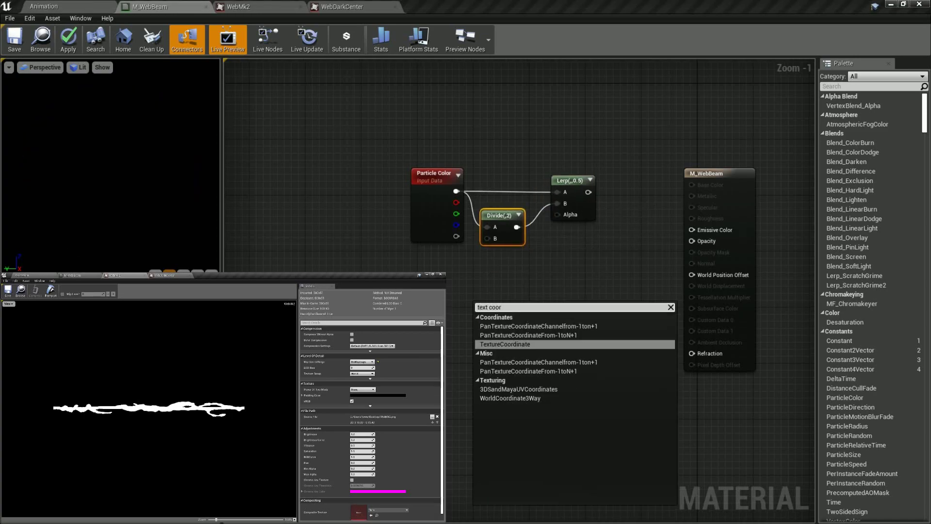
key(Return)
right_click(518, 349)
text(texturesample)
key(Return)
drag(521, 431, 538, 458)
key(ctrl+w)
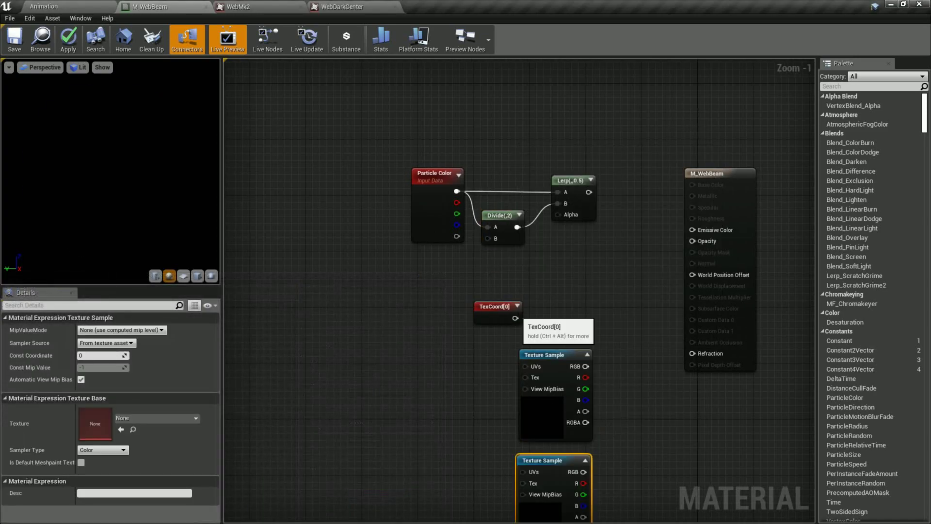
Connect TexCoord to the UVs of both Texture Samples and the upper sample's RGB to the Lerp's Alpha
drag(494, 306, 525, 366)
drag(441, 415, 525, 471)
right_drag(630, 242, 630, 185)
drag(587, 309, 560, 156)
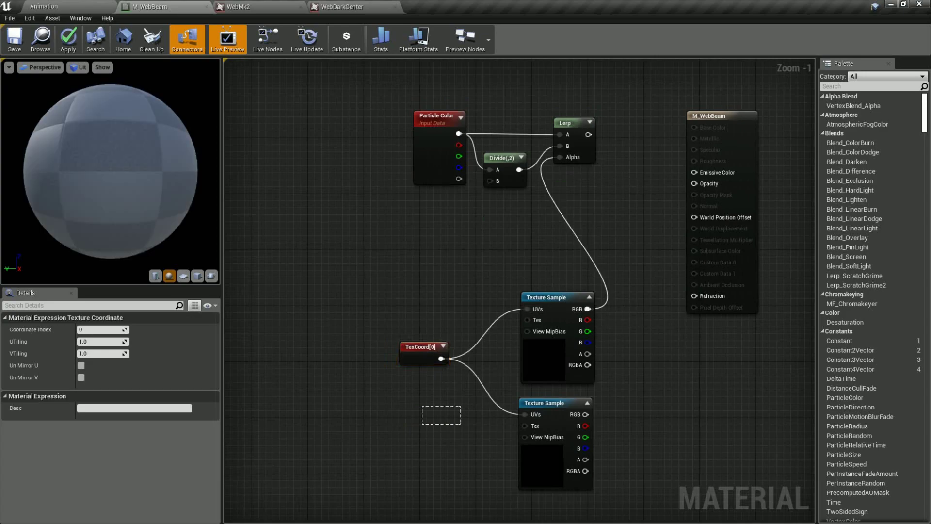
Reposition the Texture Samples and assign the WebDarkCenter texture to the upper one and WebMk2 to the lower one
drag(545, 297, 474, 241)
double_click(474, 242)
click(471, 347)
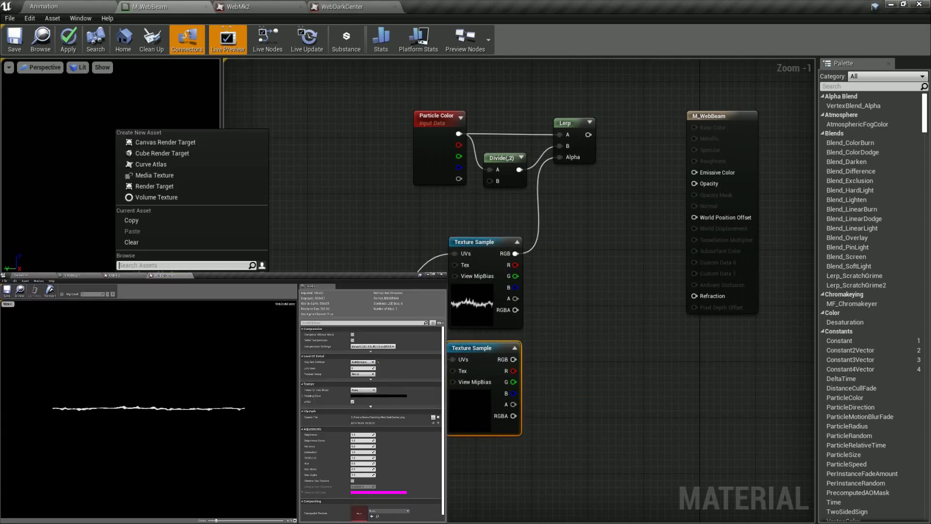
key(Return)
Wire the lower sample's RGB to Opacity and the Lerp to Emissive Color, and move Particle Color and Divide away from the Lerp
drag(514, 360, 695, 183)
right_drag(606, 272, 575, 311)
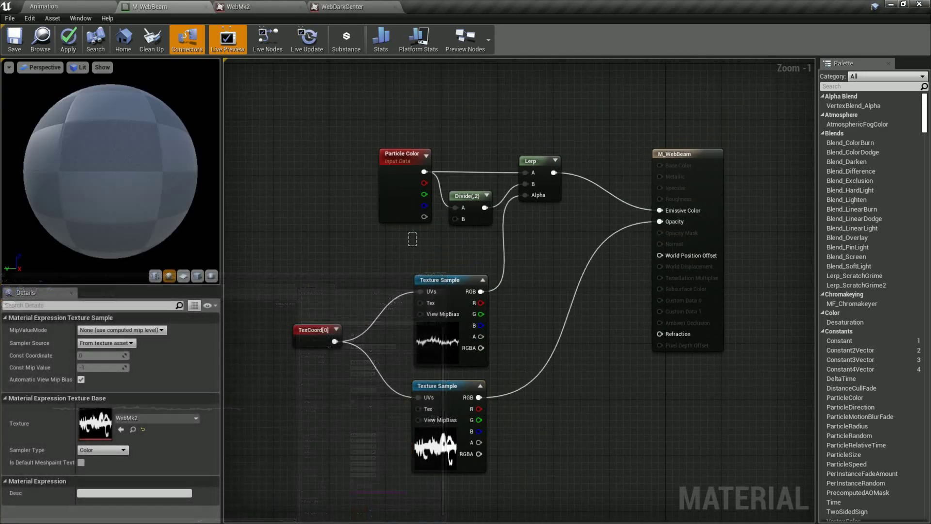
drag(373, 141, 504, 233)
drag(405, 158, 359, 153)
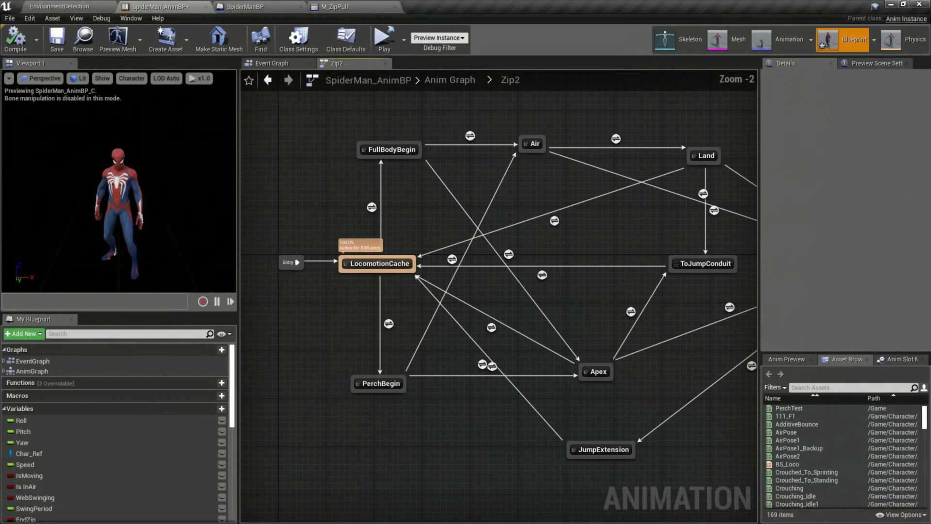
Open the M_ZipPull animation montage from the Character/Animation/Zip_To folder
double_click(390, 423)
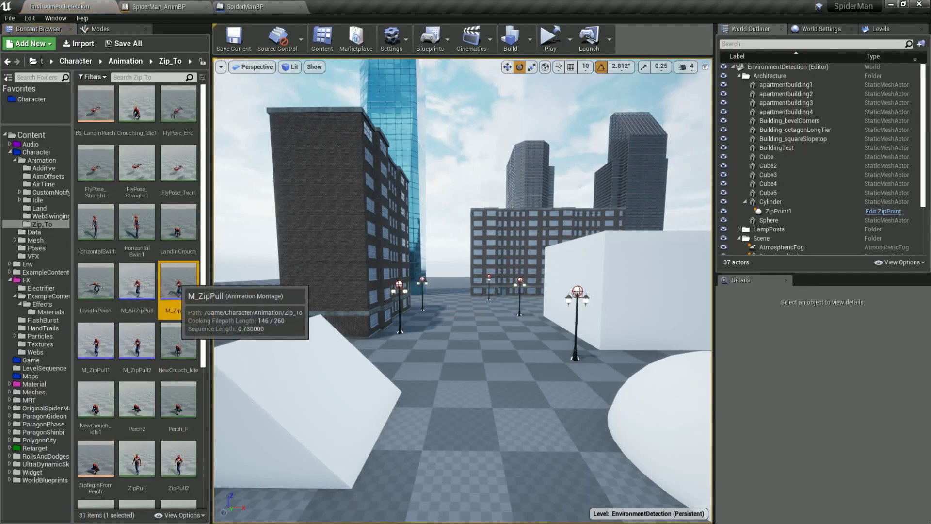
double_click(178, 291)
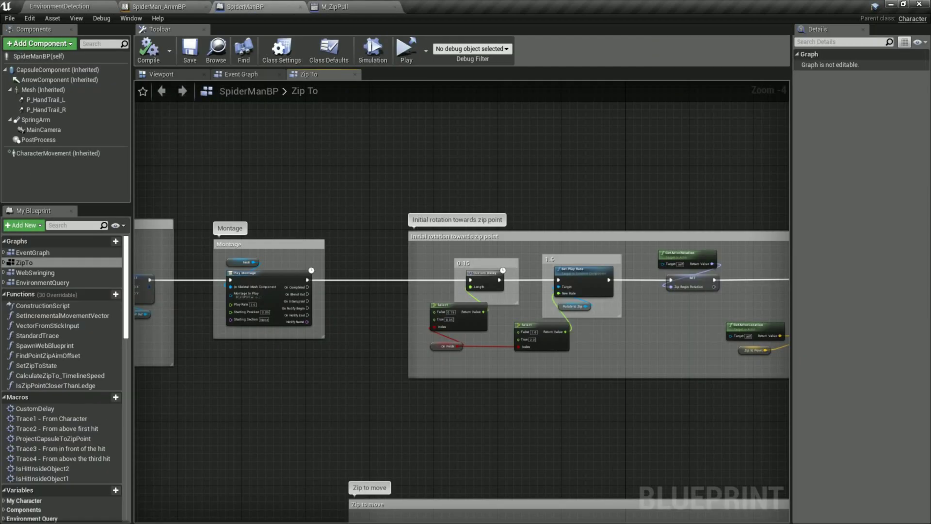
Examine SpiderManBP's Zip To graph, covering the montage, initial rotation and Shoot webs sections
right_drag(688, 430, 169, 418)
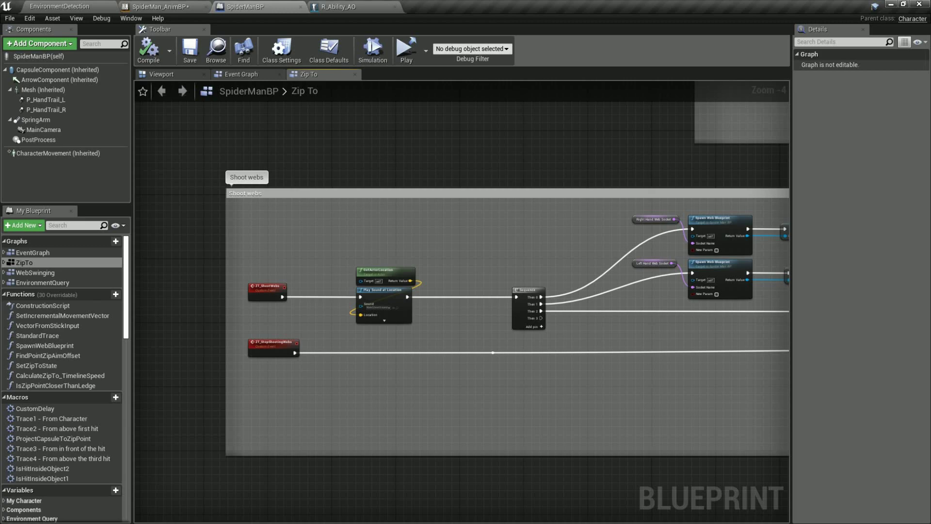
right_drag(678, 407, 1, 372)
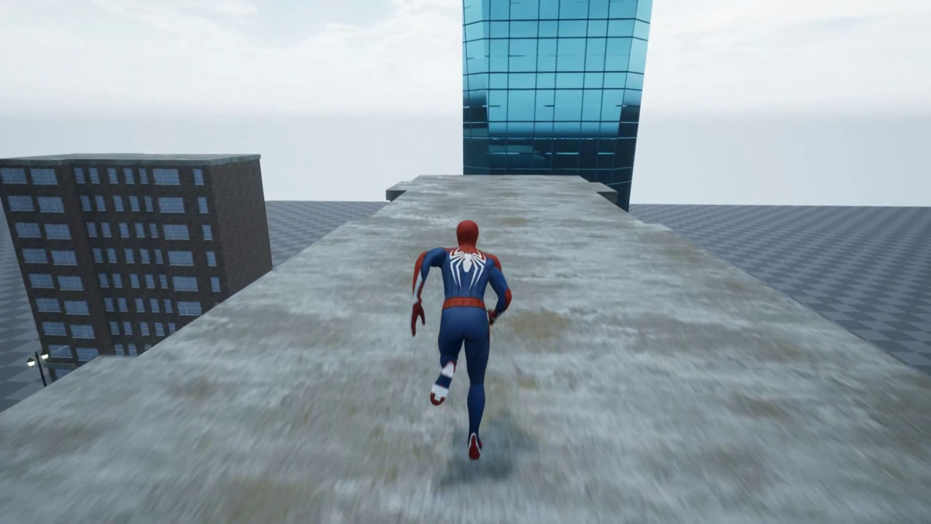
key(space)
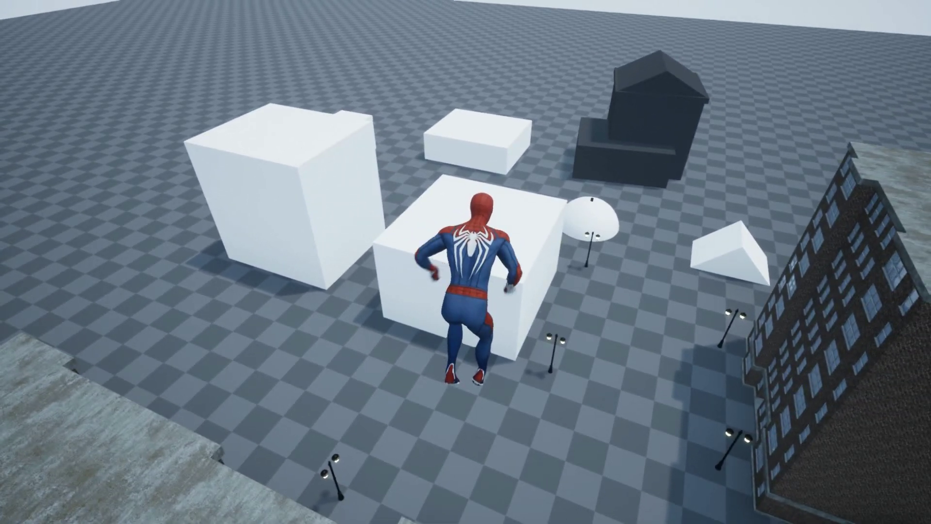
key(space)
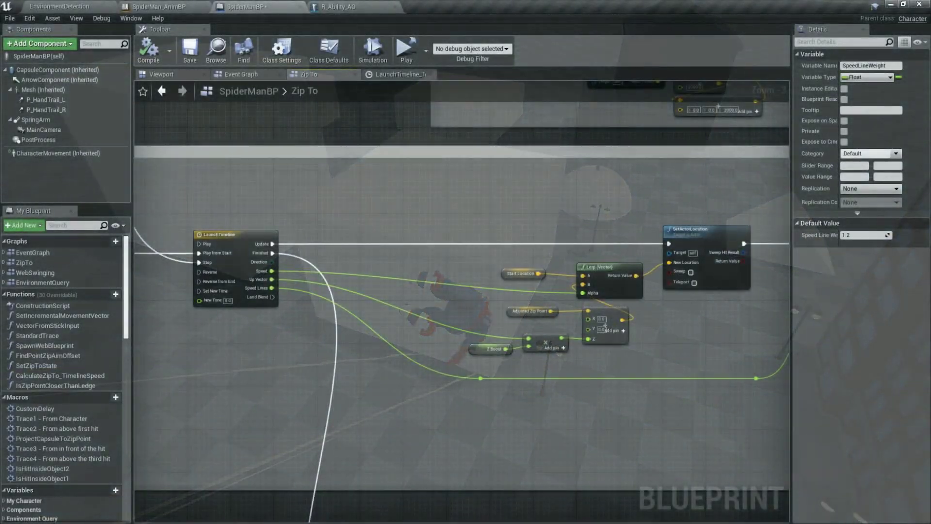
View the LaunchTimeline and the CalculateZipTo_TimelineSpeed function used by the Zip To graph
click(395, 74)
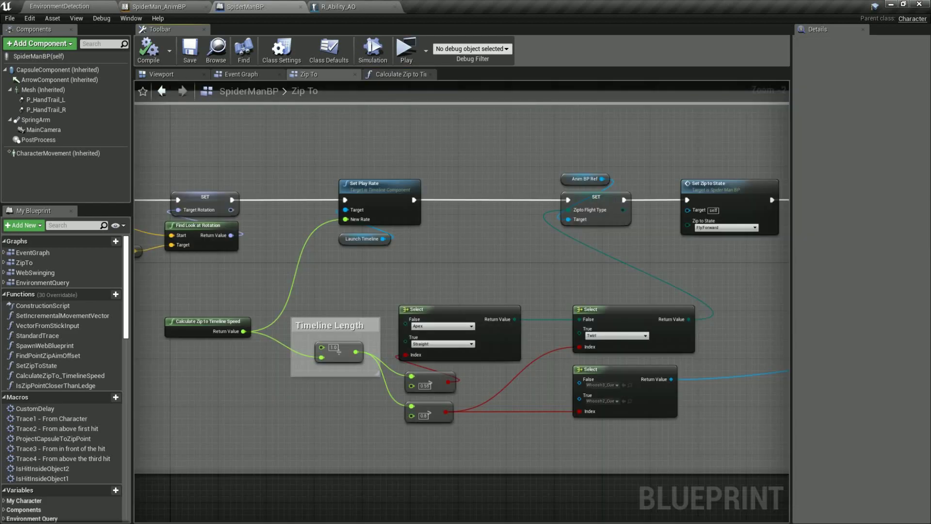
click(403, 74)
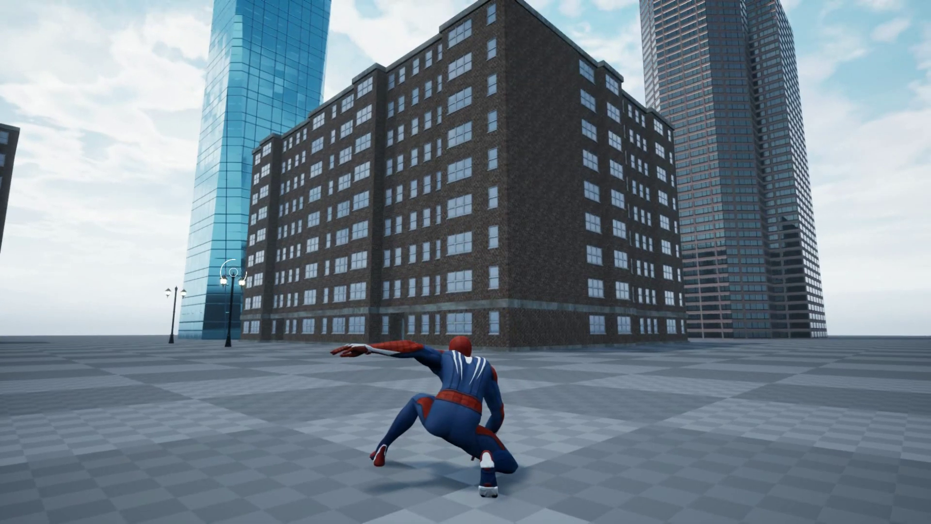
key(w)
key(space)
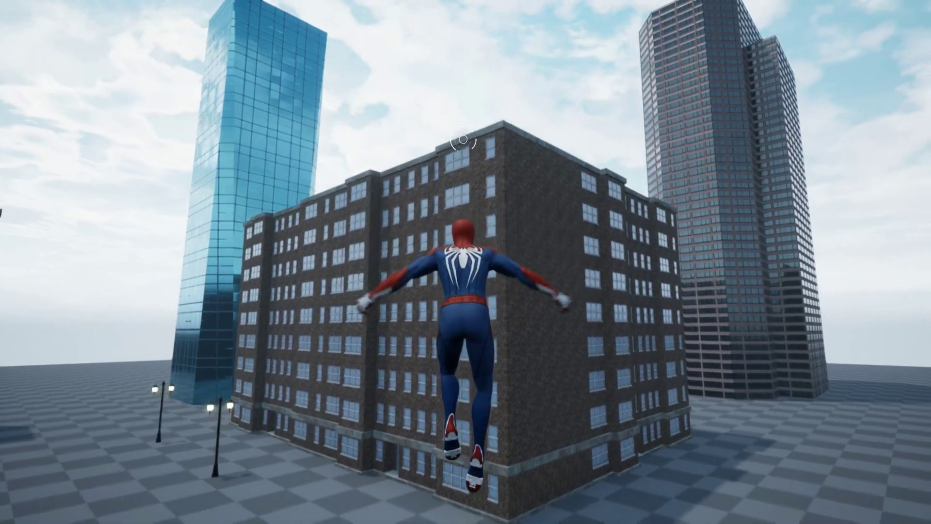
key(e)
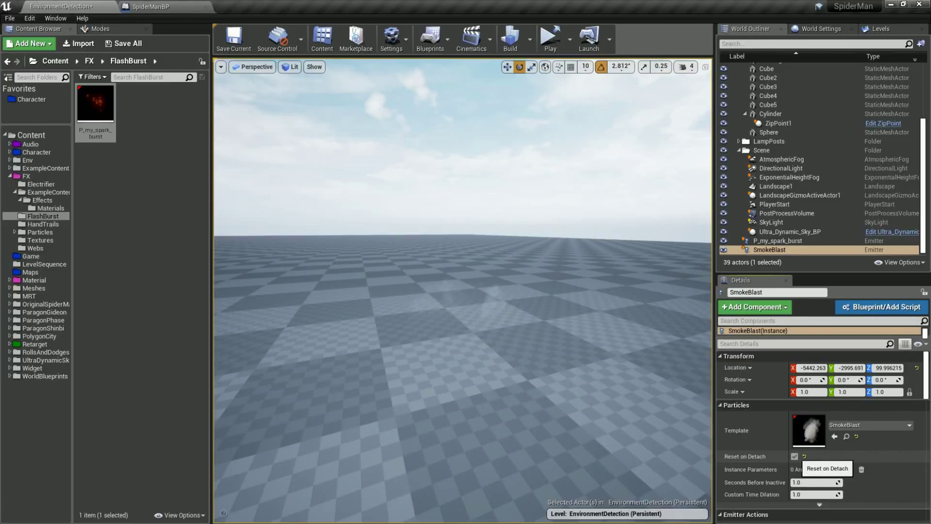
Select the P_my_spark_burst emitter in the level and focus the view on it
double_click(777, 240)
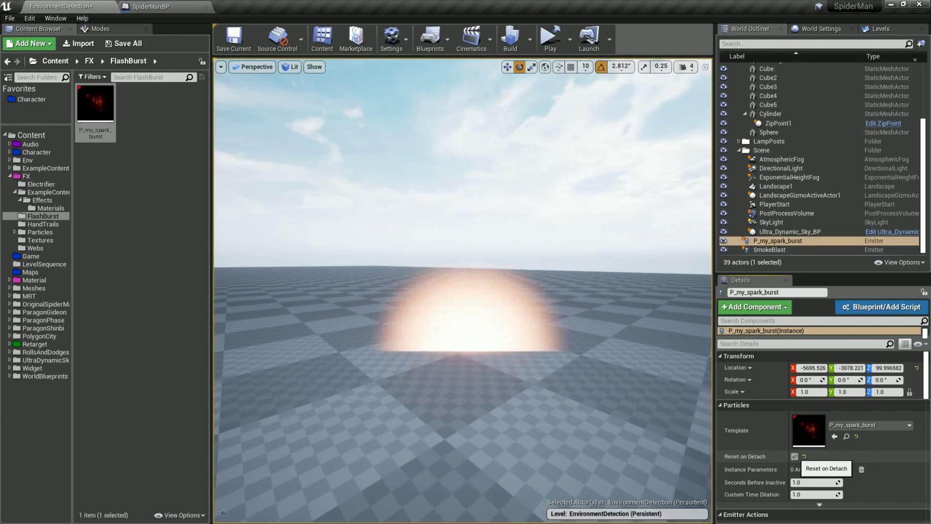